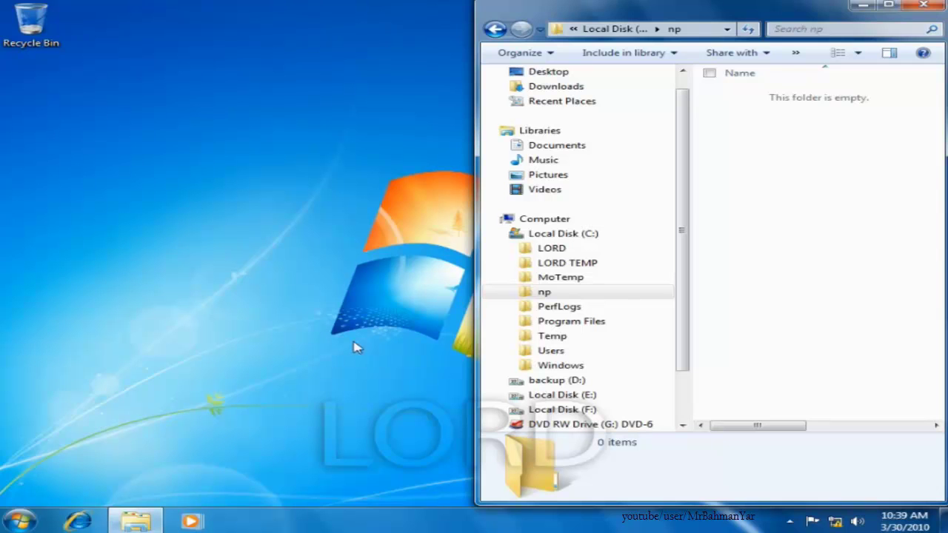
Step: Maximize the folder window, browse the Libraries overview and the Documents library, and return to the overview
left_click(891, 6)
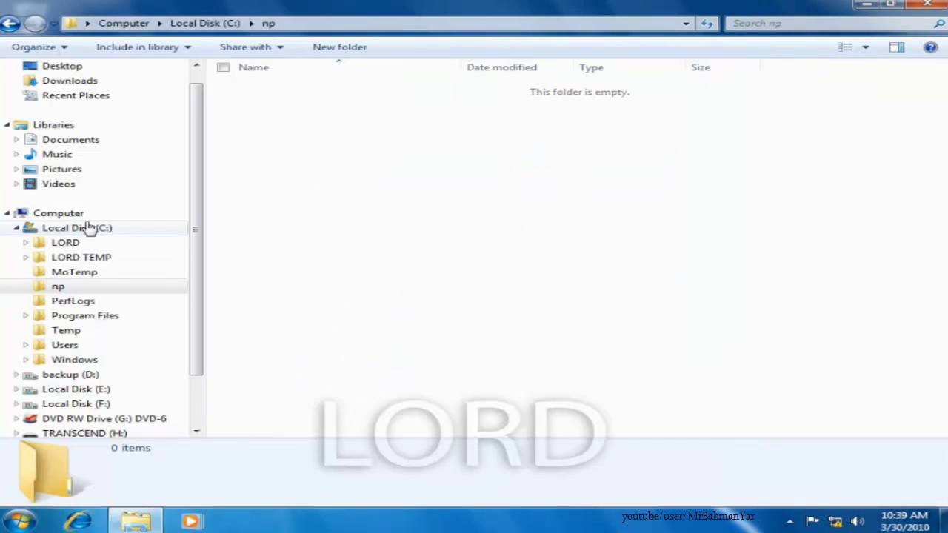
left_click(65, 127)
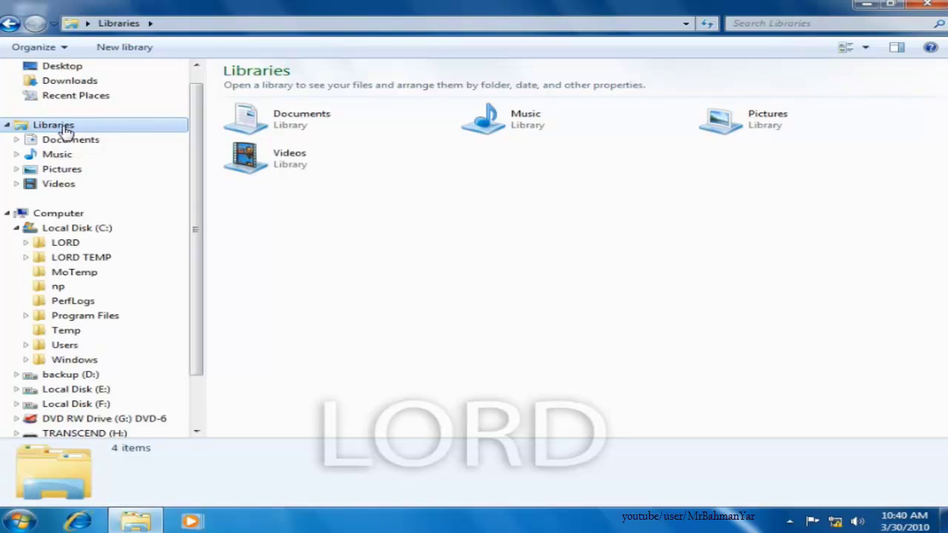
left_click(312, 126)
double_click(311, 126)
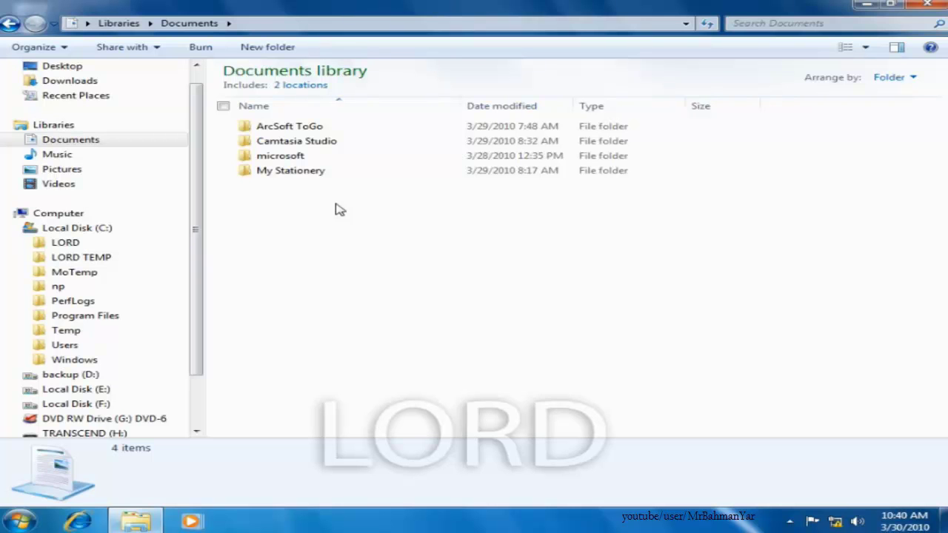
left_click(89, 125)
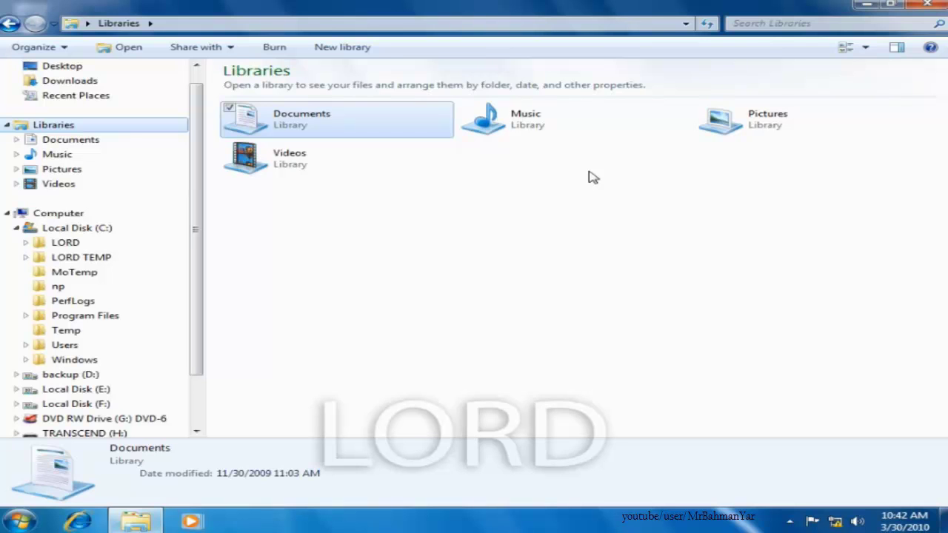
left_click(592, 178)
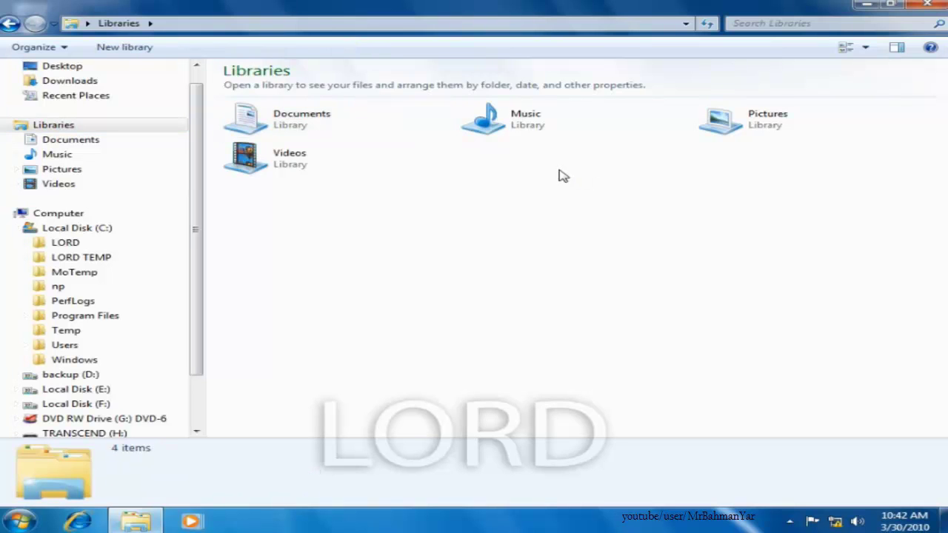
Step: Copy the intro folder from the LORD folder on the TRANSCEND (H:) drive
scroll(199, 229, "down", 1)
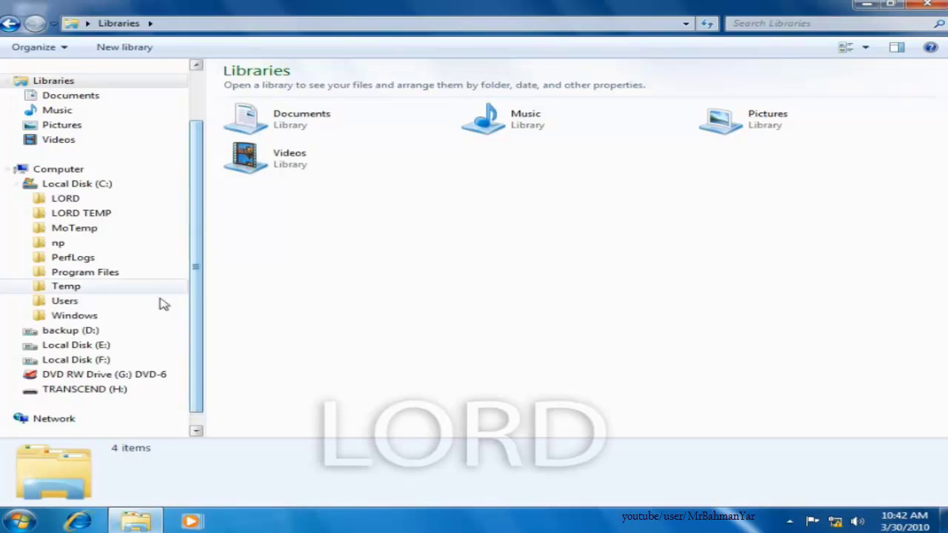
left_click(111, 390)
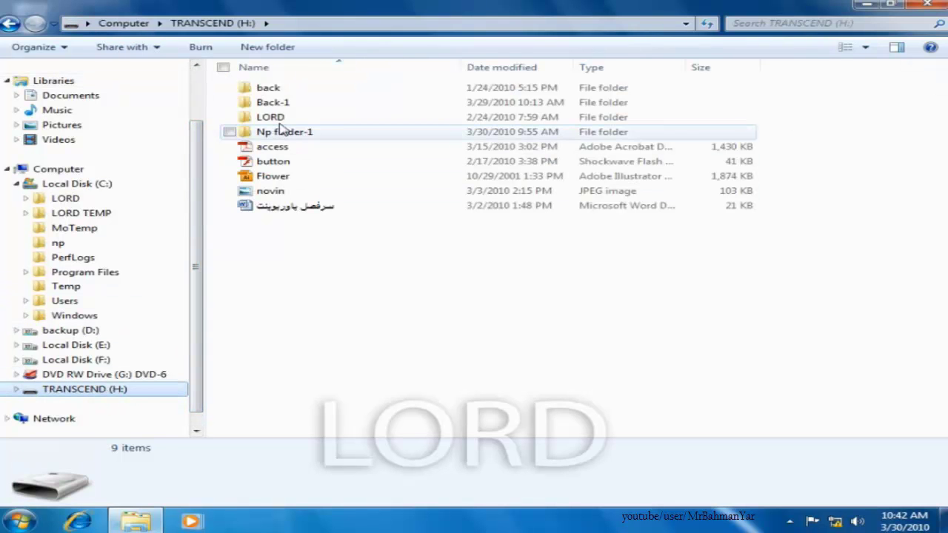
double_click(281, 118)
left_click(251, 91)
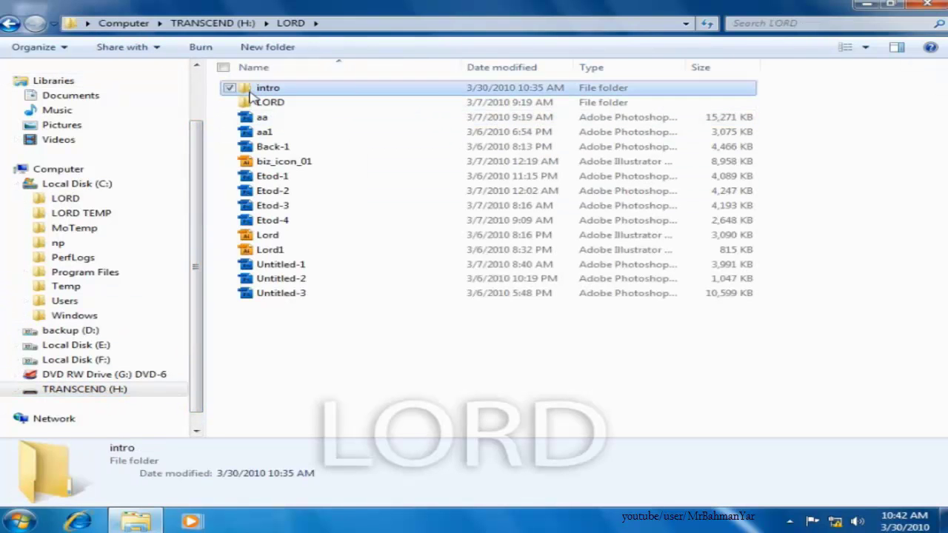
right_click(252, 91)
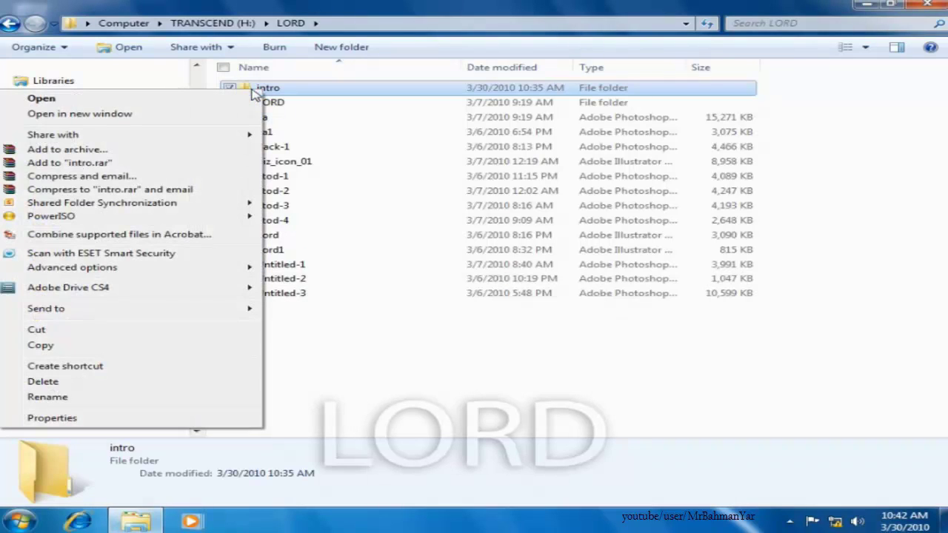
left_click(131, 345)
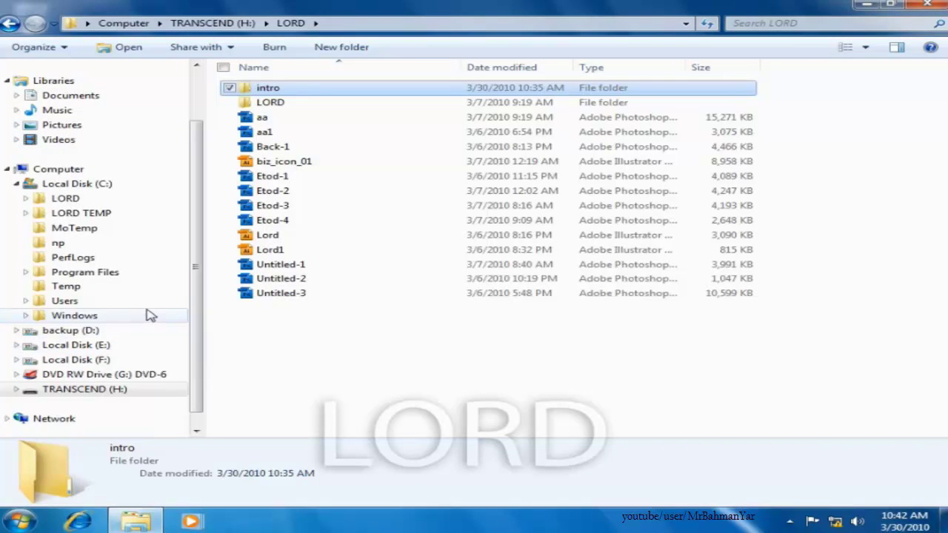
Step: Paste the copied intro folder into the np folder on Local Disk (C:)
left_click(110, 185)
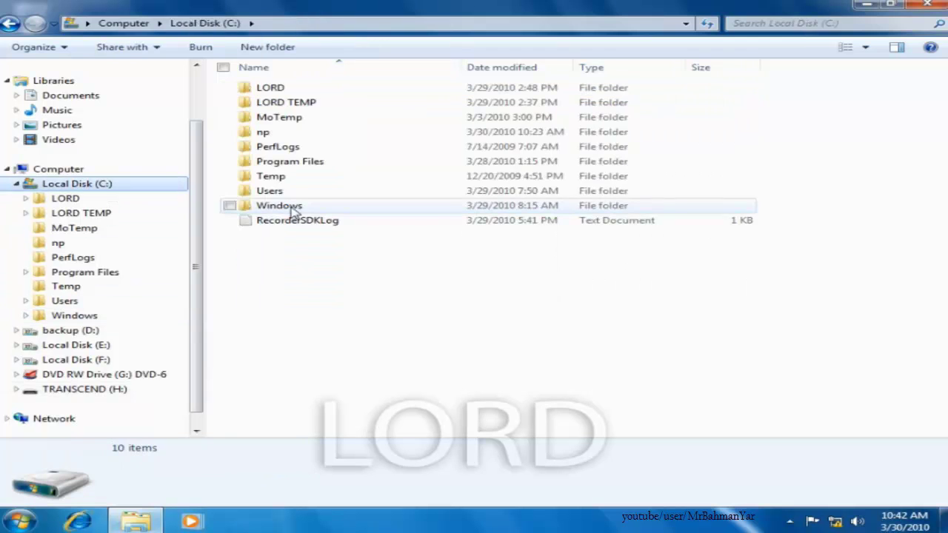
double_click(289, 140)
right_click(312, 146)
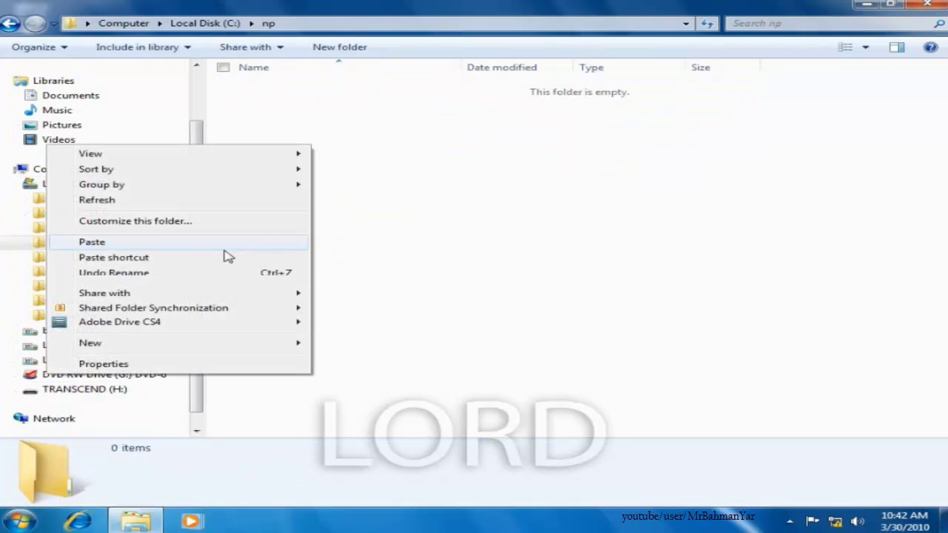
left_click(177, 248)
left_click(360, 205)
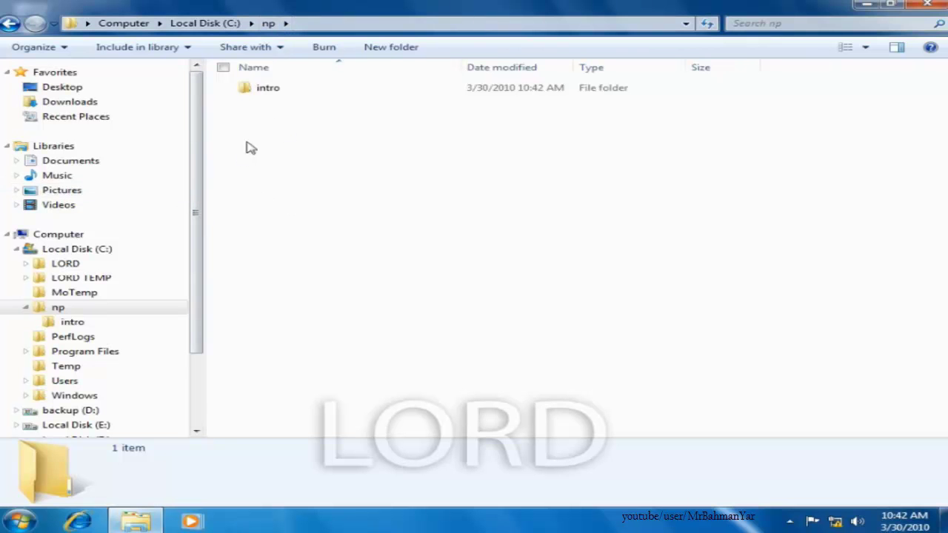
right_click(271, 89)
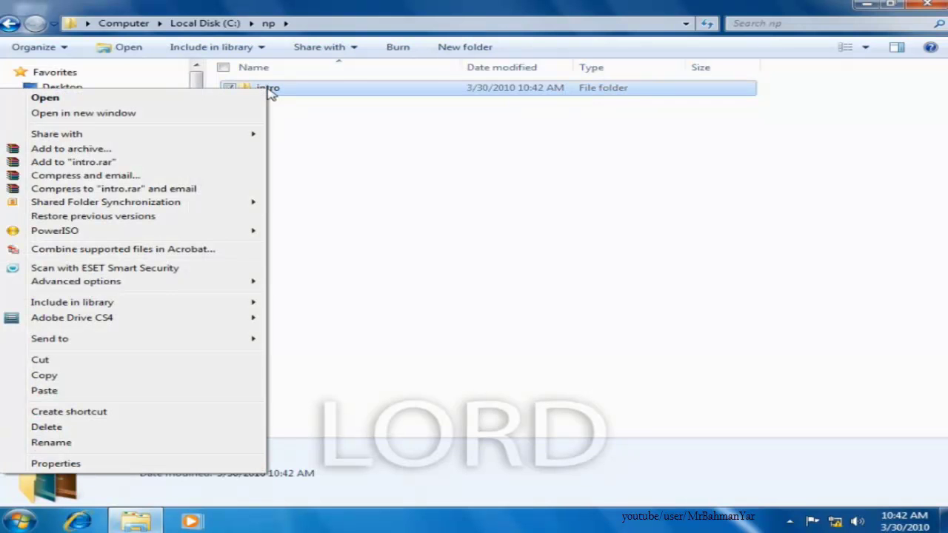
mouse_move(117, 312)
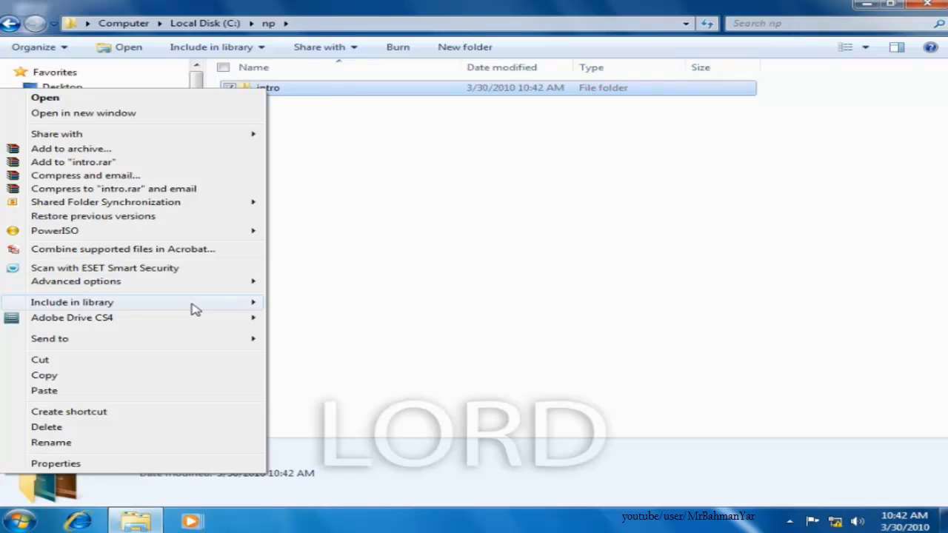
mouse_move(194, 309)
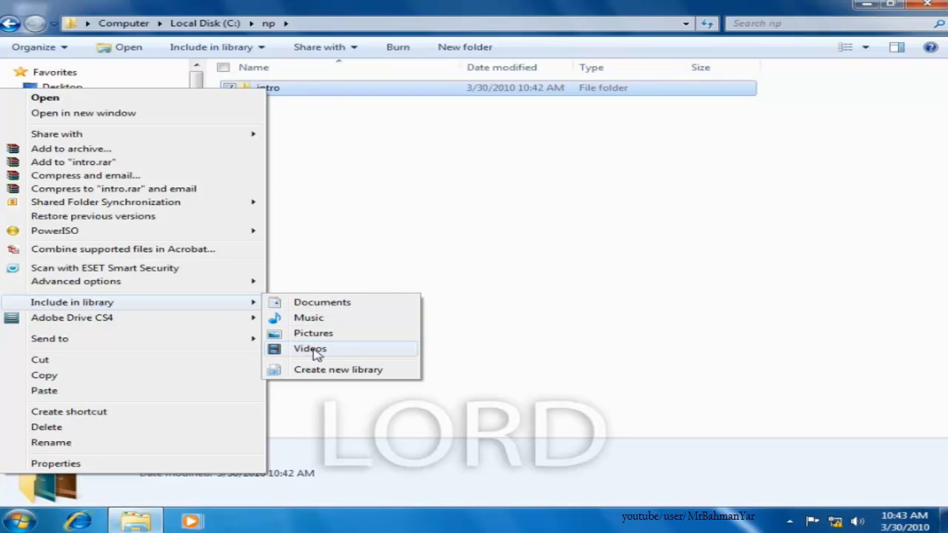
left_click(381, 193)
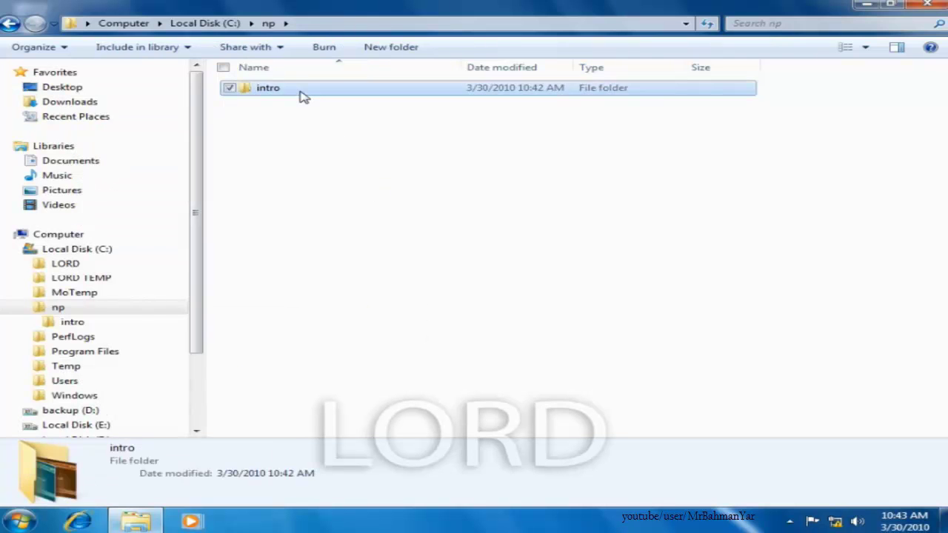
Step: Look through the images in the intro folder, check the details of Color-08, and return to the np folder
double_click(300, 91)
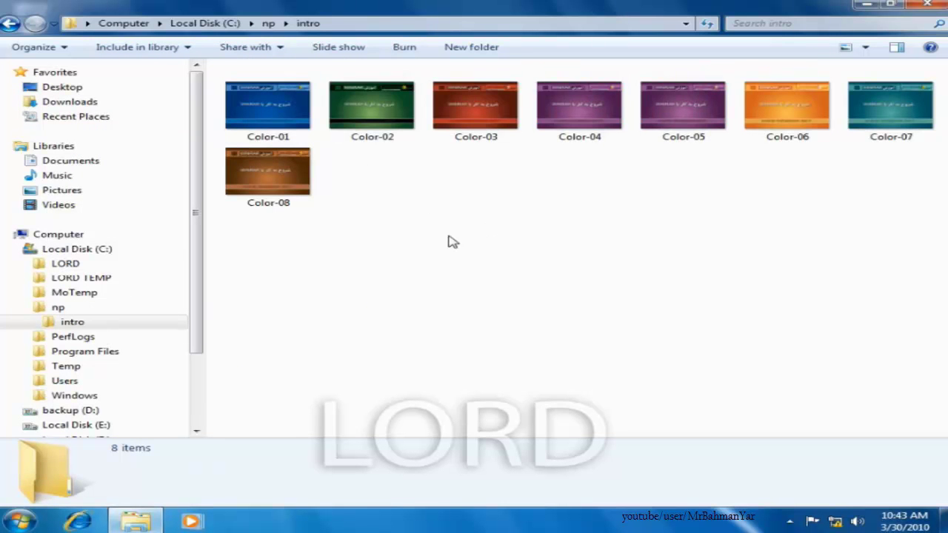
left_click(295, 181)
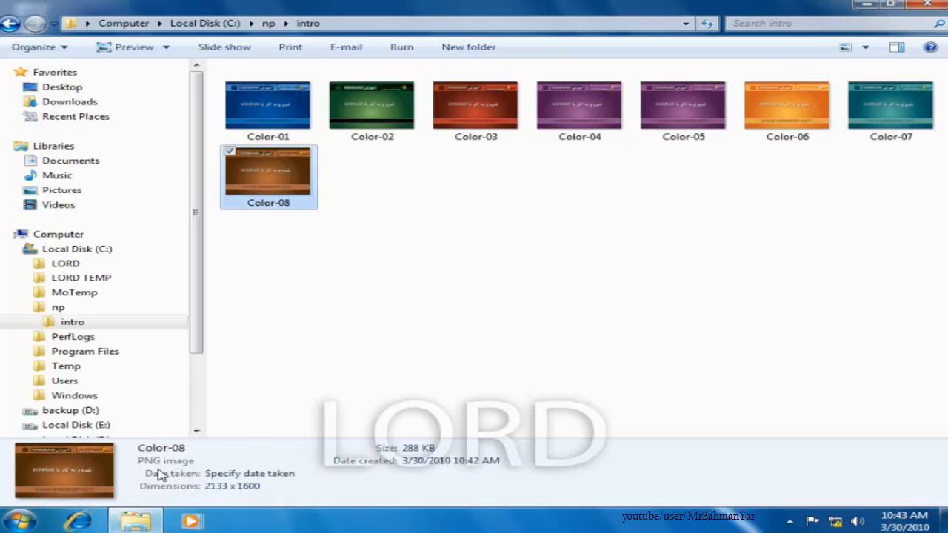
left_click(267, 22)
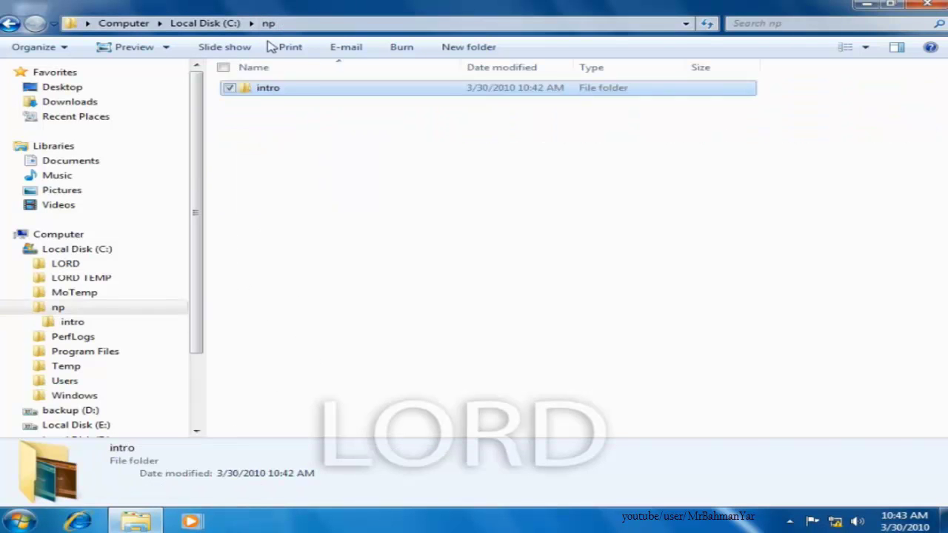
Step: Include the intro folder from C:\np in the Pictures library
right_click(258, 91)
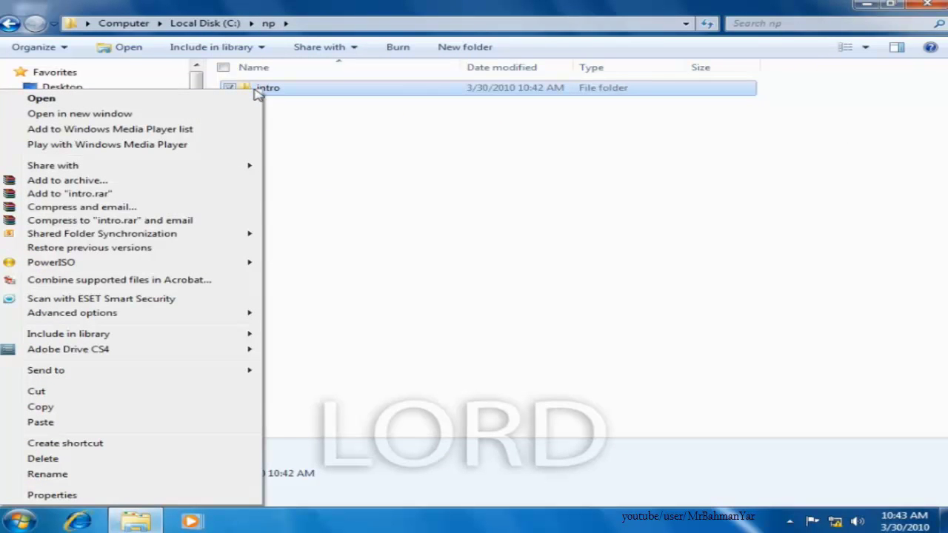
mouse_move(167, 339)
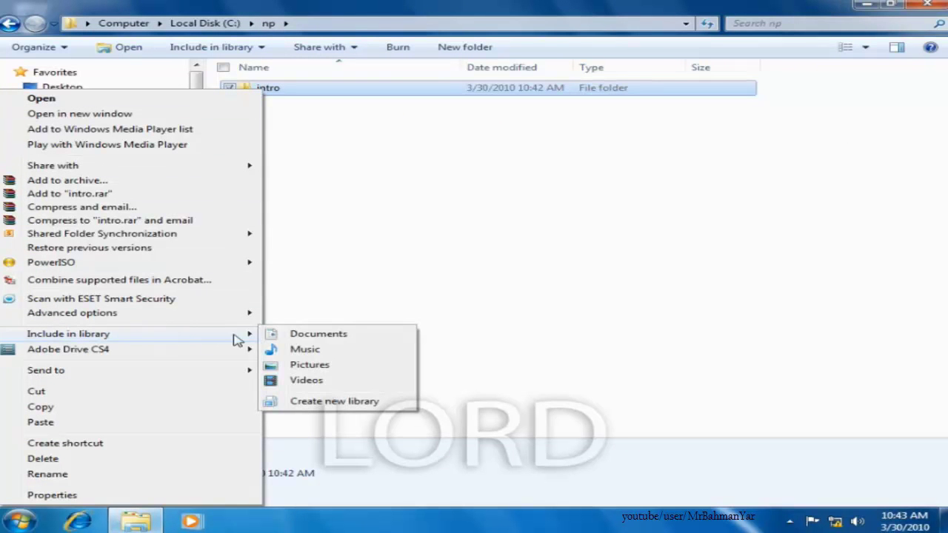
left_click(309, 366)
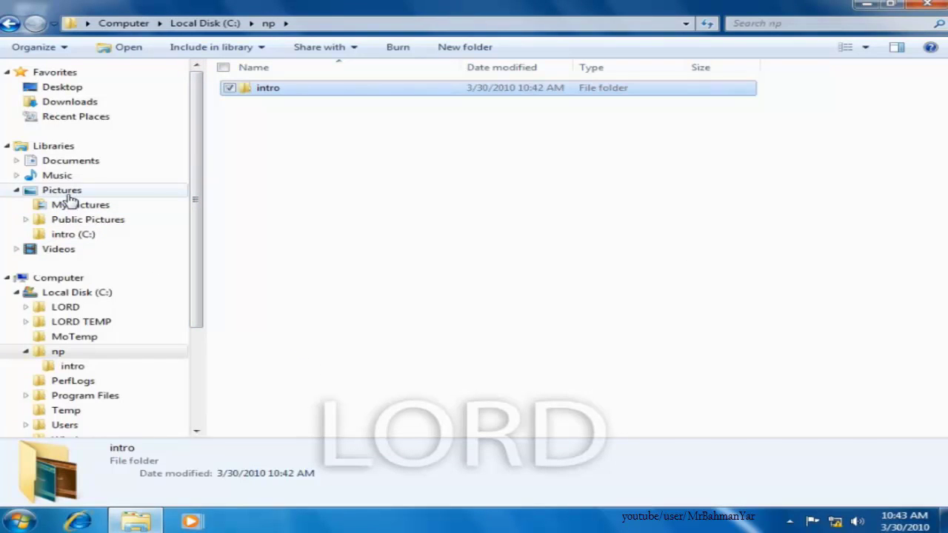
Step: Open the Pictures library from the Libraries overview and examine the images grouped under the intro location
left_click(55, 146)
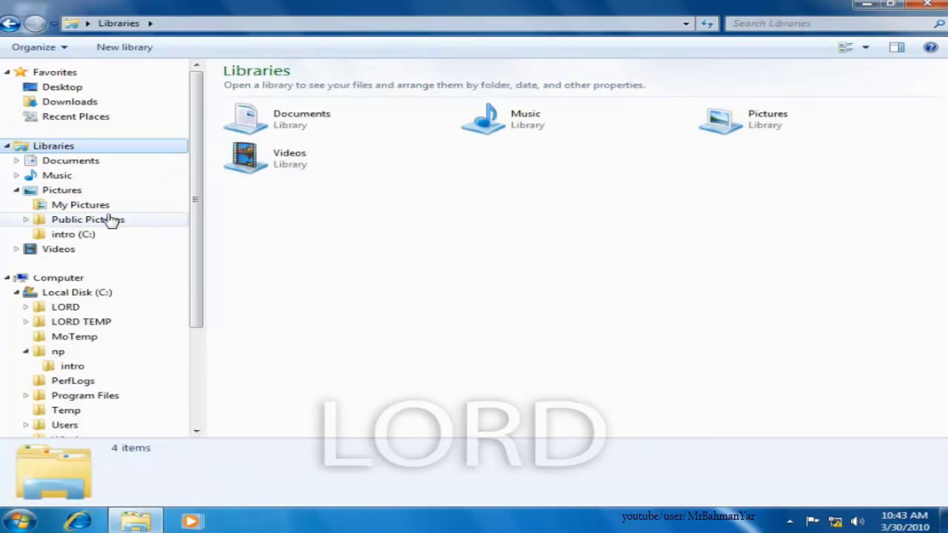
double_click(745, 134)
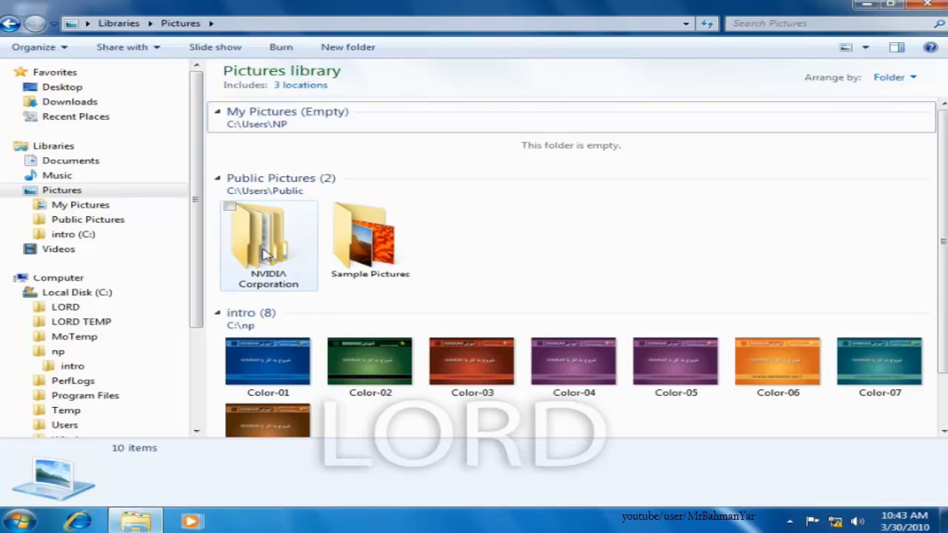
scroll(562, 272, "down", 1)
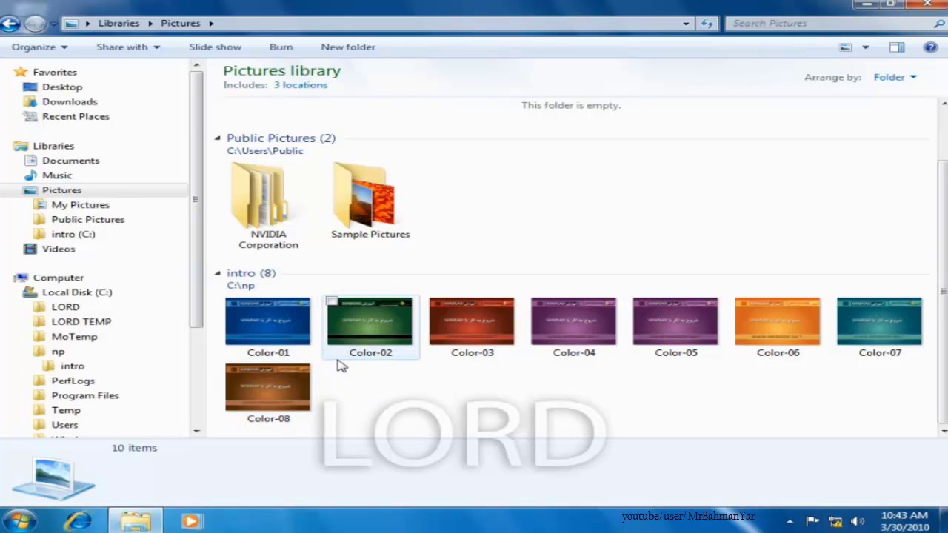
mouse_move(342, 366)
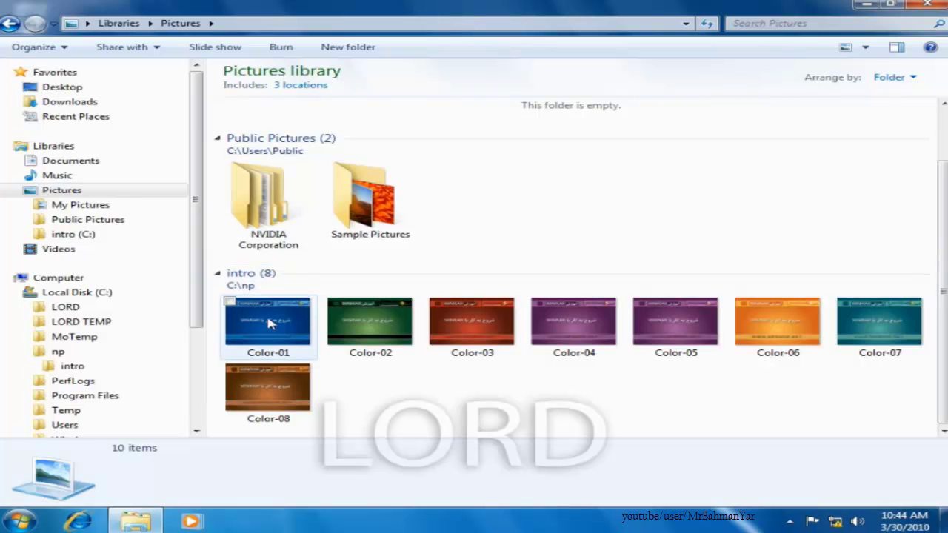
mouse_move(271, 332)
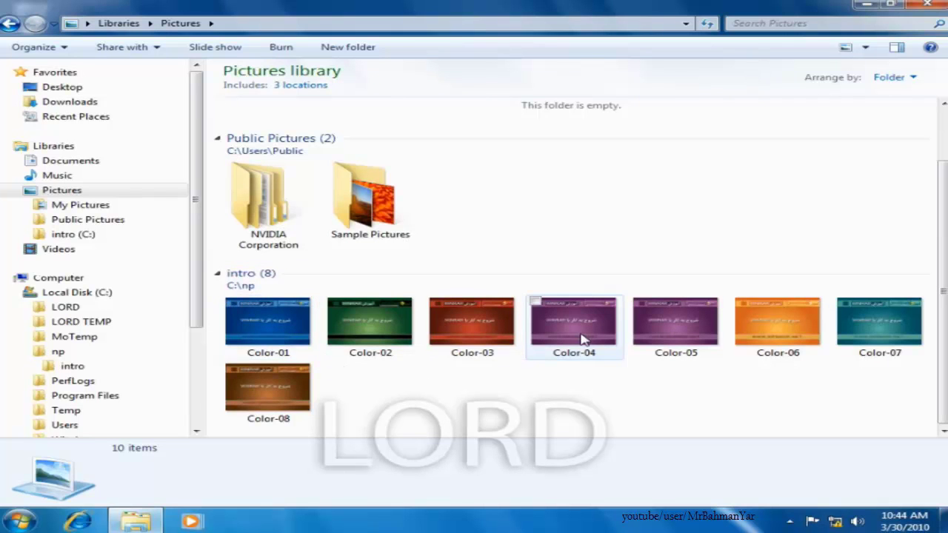
Step: Delete the Color-05 image from the Pictures library and open the original C:\np\intro folder to check its contents
left_click(680, 335)
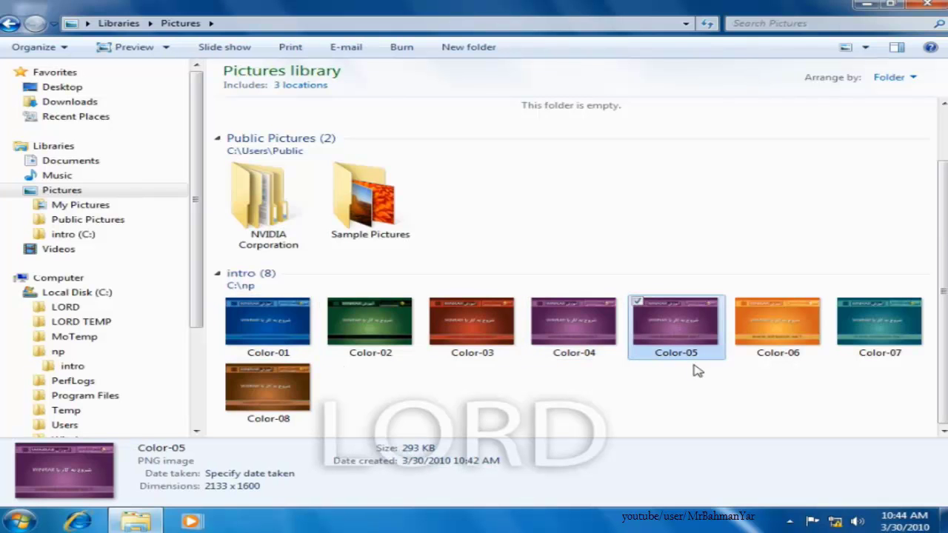
key("Delete")
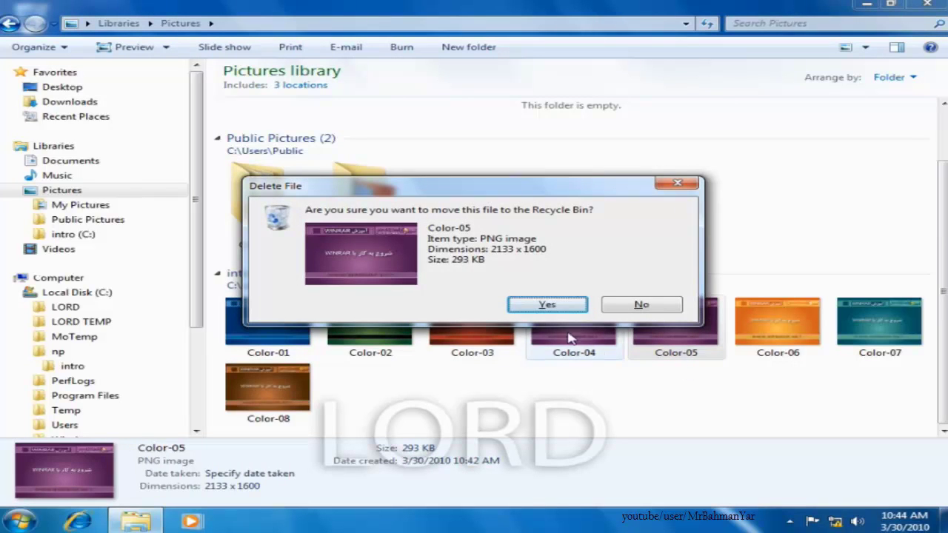
left_click(535, 305)
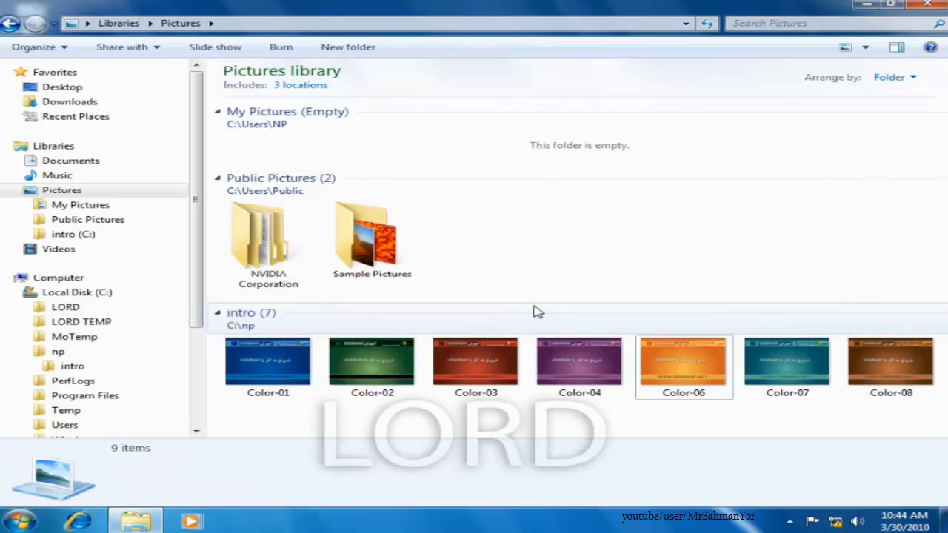
left_click(83, 368)
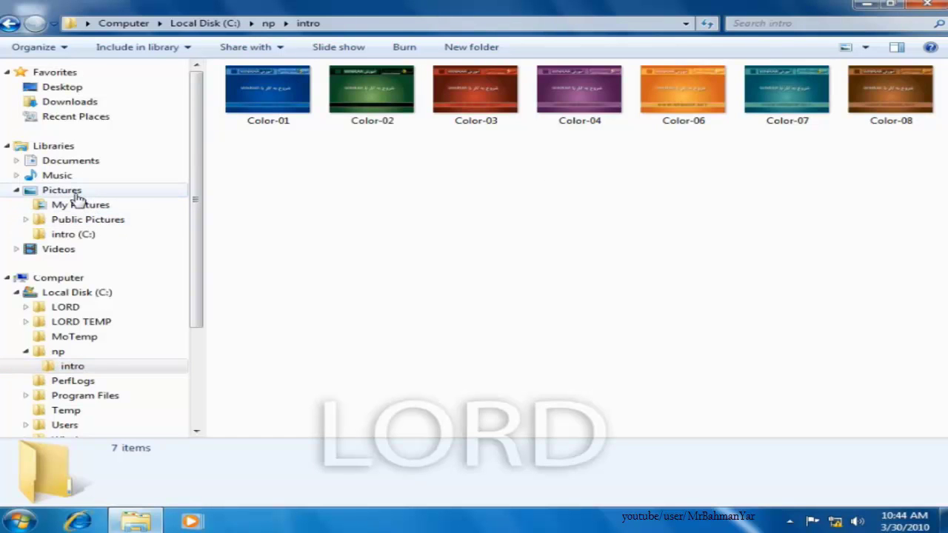
Step: Remove the intro (C:\np) location from the Pictures library through its properties and apply the change
left_click(18, 190)
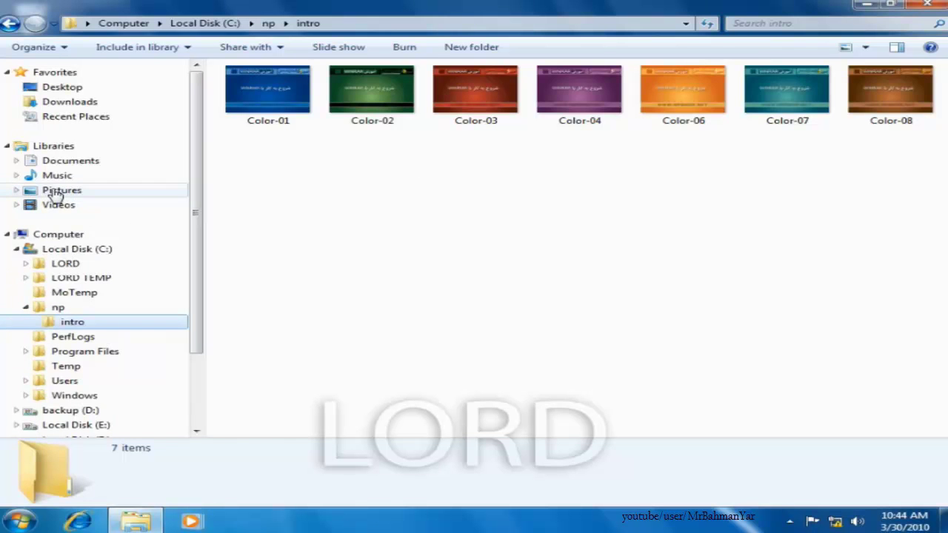
right_click(54, 192)
left_click(95, 391)
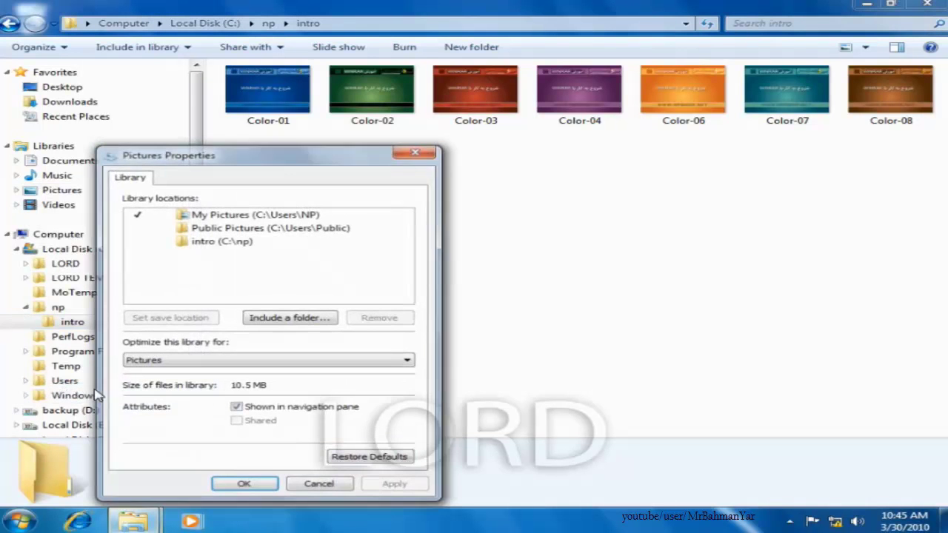
left_click(217, 250)
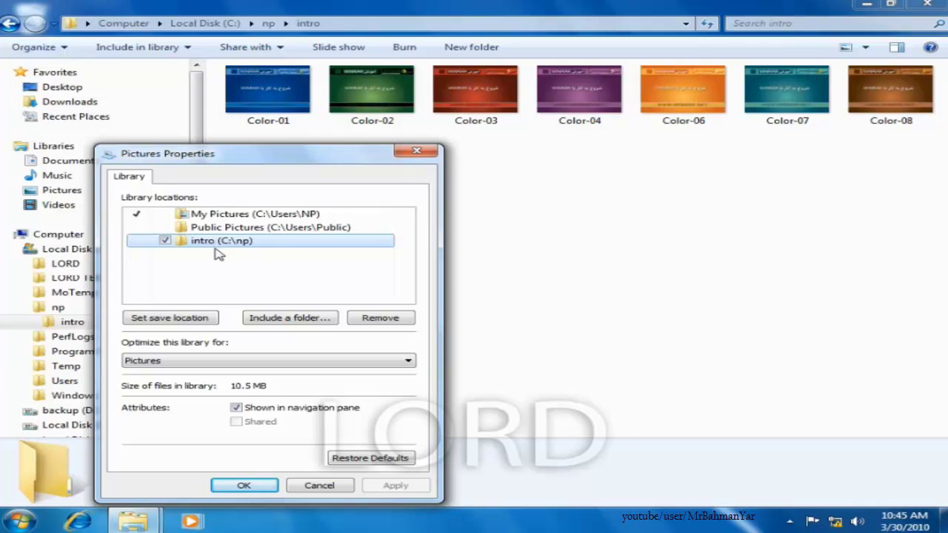
mouse_move(237, 256)
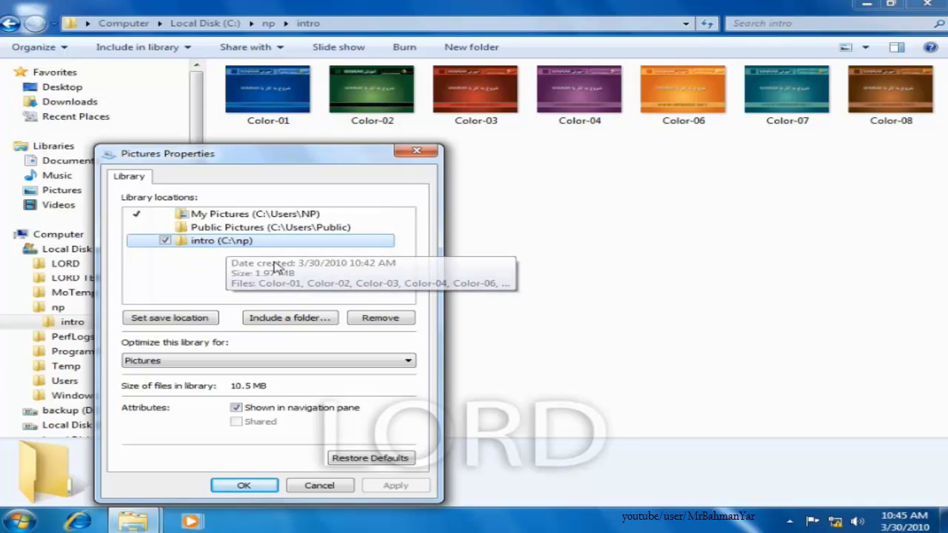
left_click(380, 318)
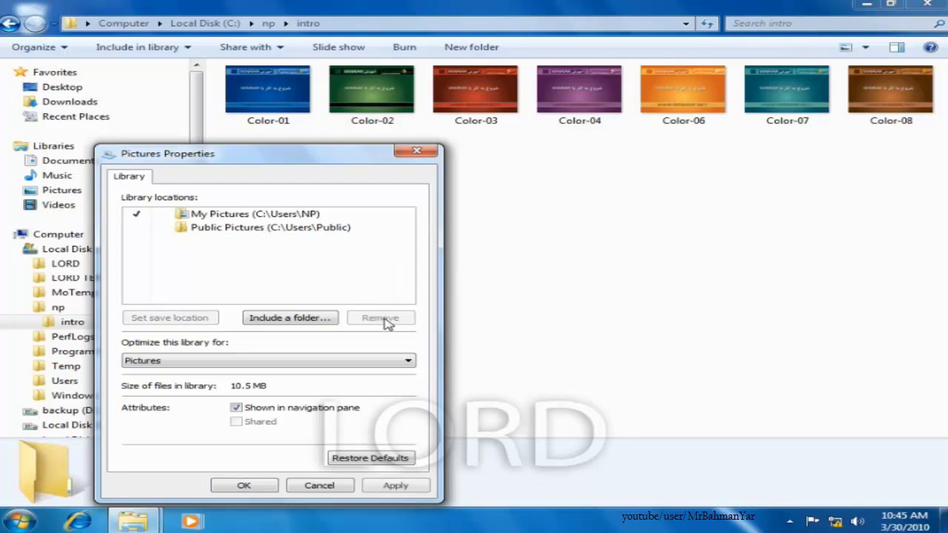
left_click(254, 489)
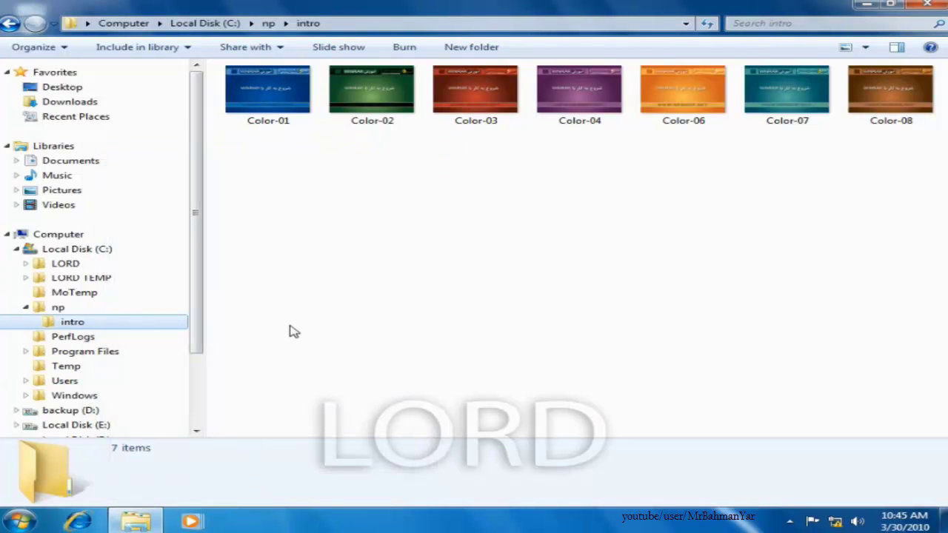
Step: Check the contents of the Pictures library, and examine the original C:\np\intro folder for its images
left_click(58, 190)
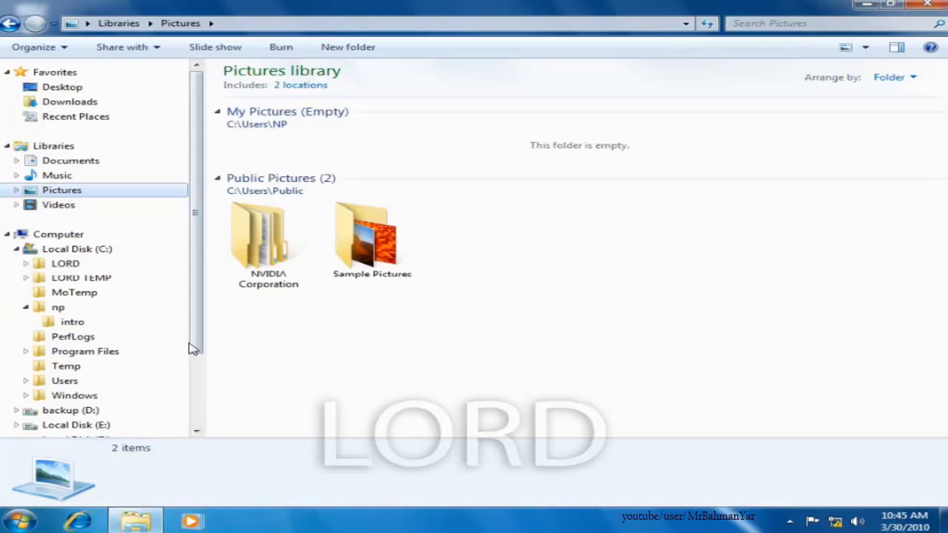
left_click(58, 306)
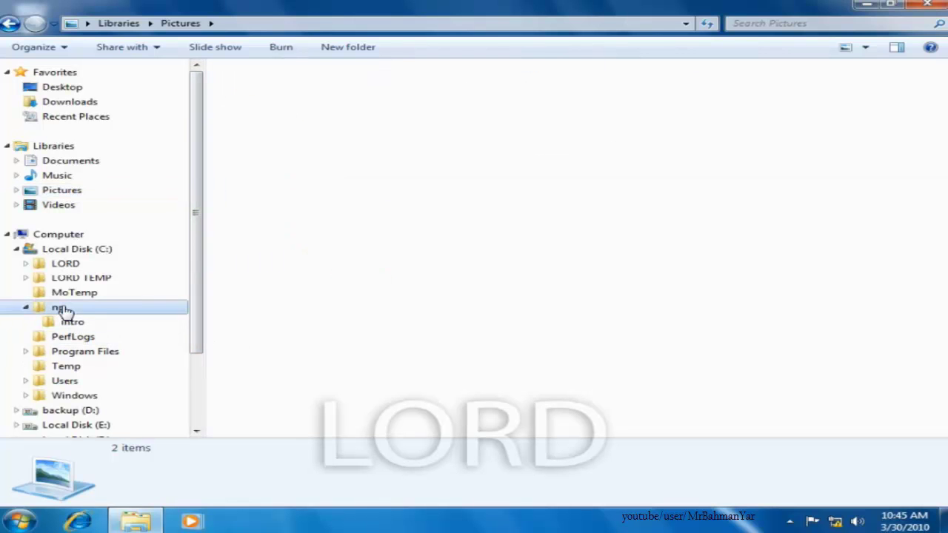
double_click(267, 89)
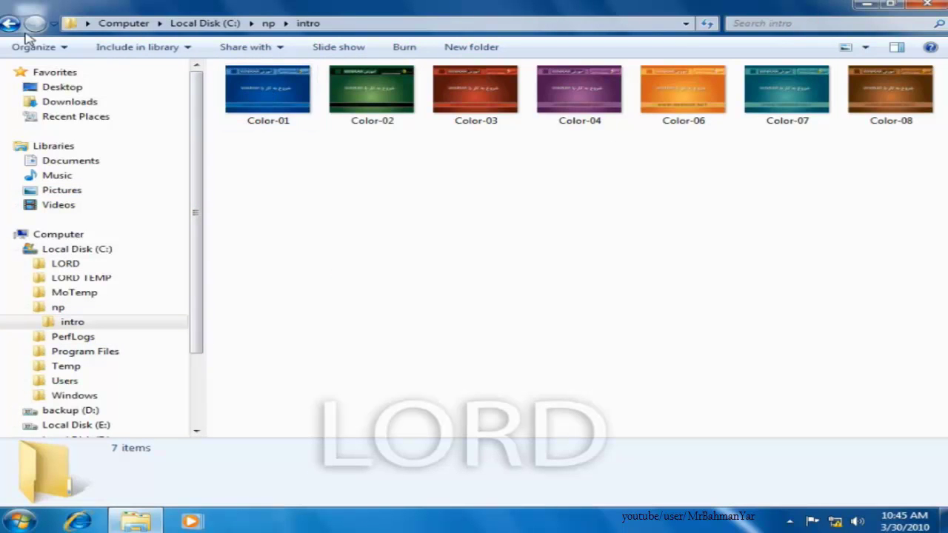
Step: Create a new library from the intro folder in C:\np and show the Libraries overview
left_click(10, 23)
right_click(262, 88)
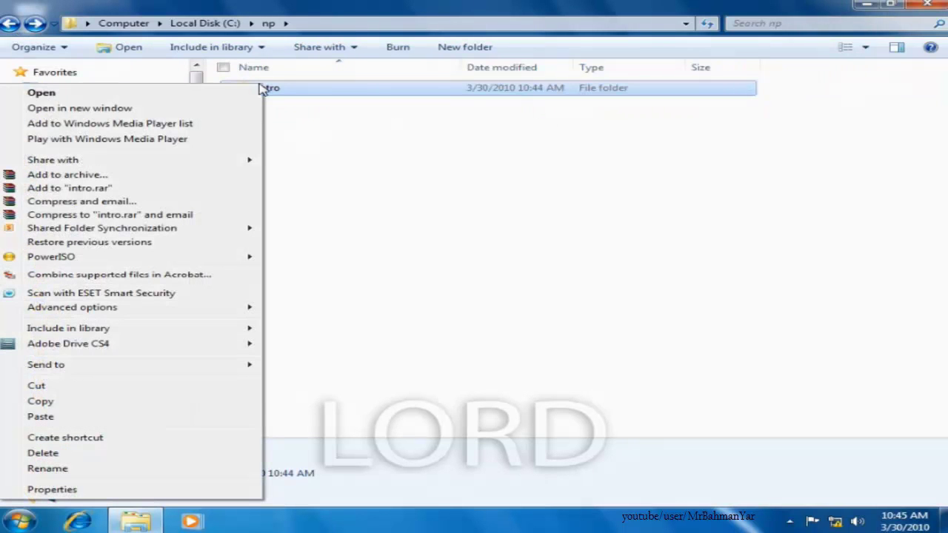
mouse_move(178, 330)
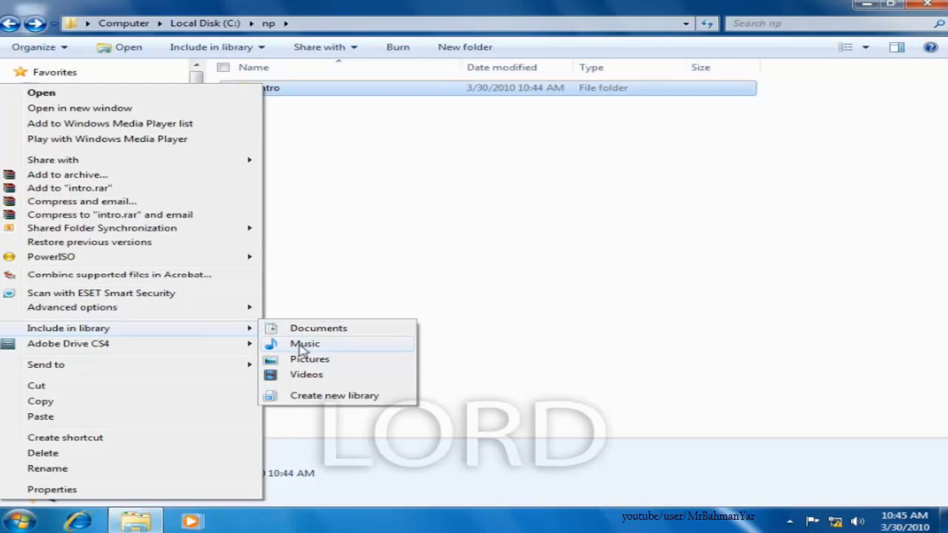
left_click(385, 401)
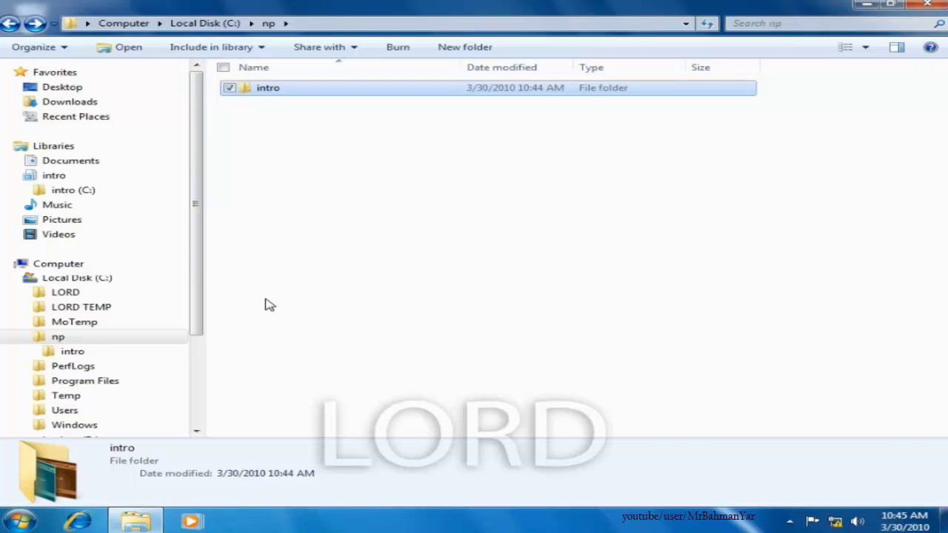
left_click(65, 148)
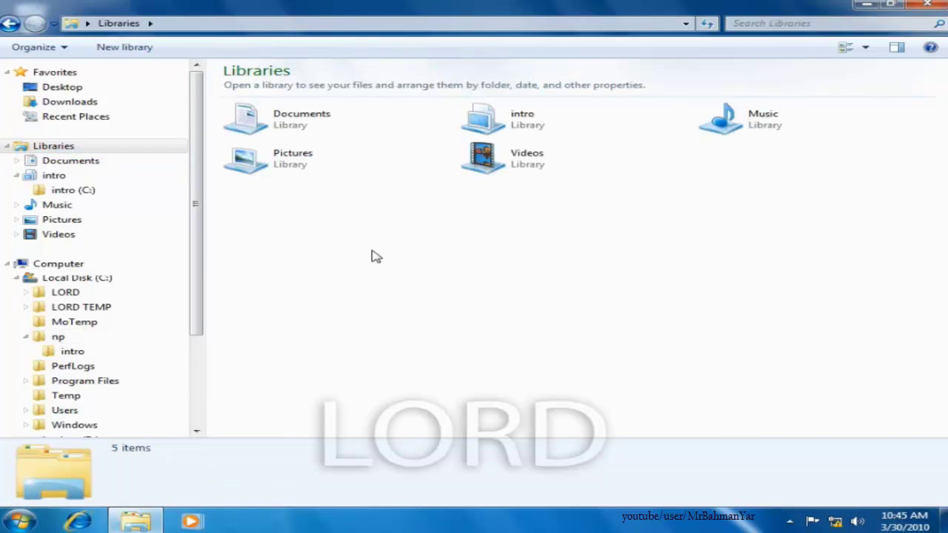